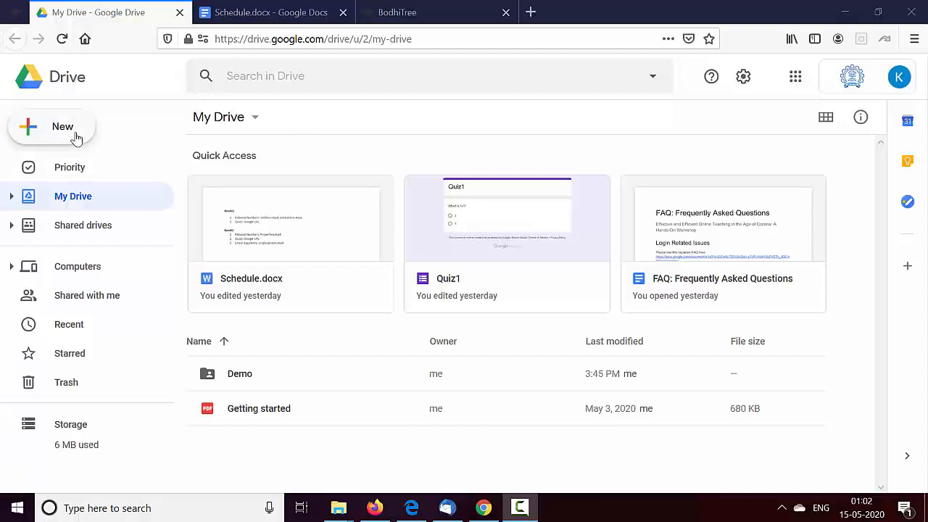
pyautogui.click(75, 136)
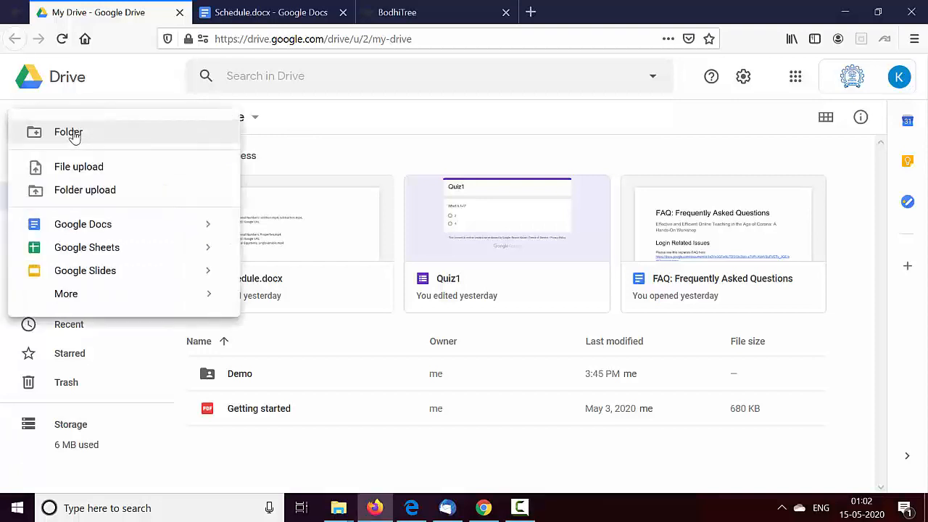
pyautogui.click(75, 135)
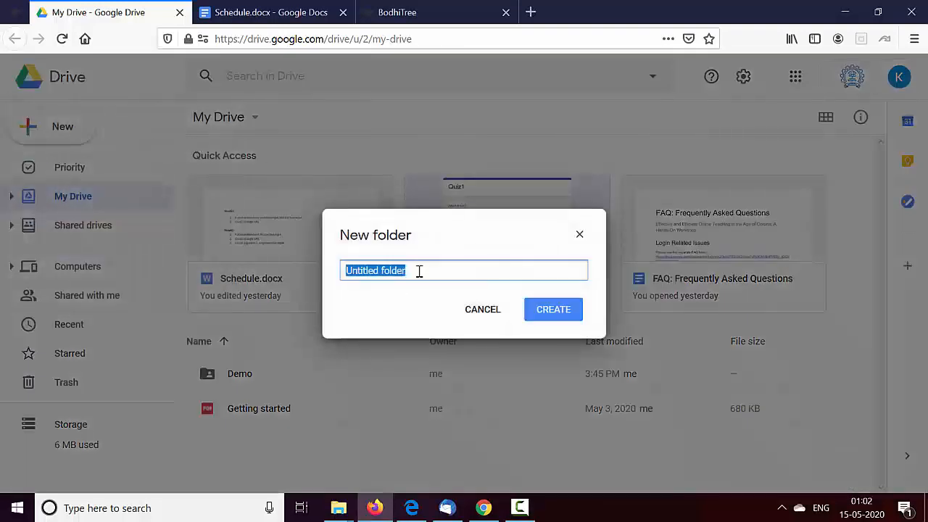
pyautogui.write('My Course')
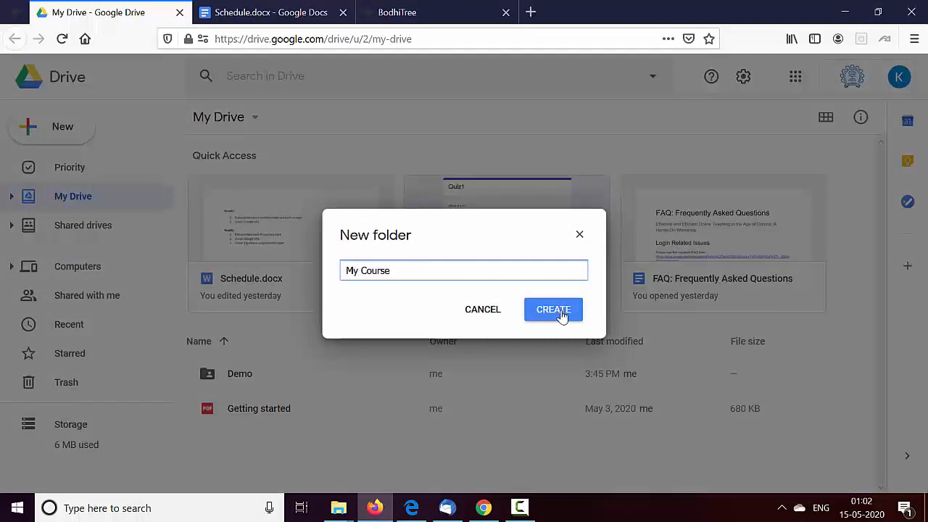
pyautogui.click(579, 234)
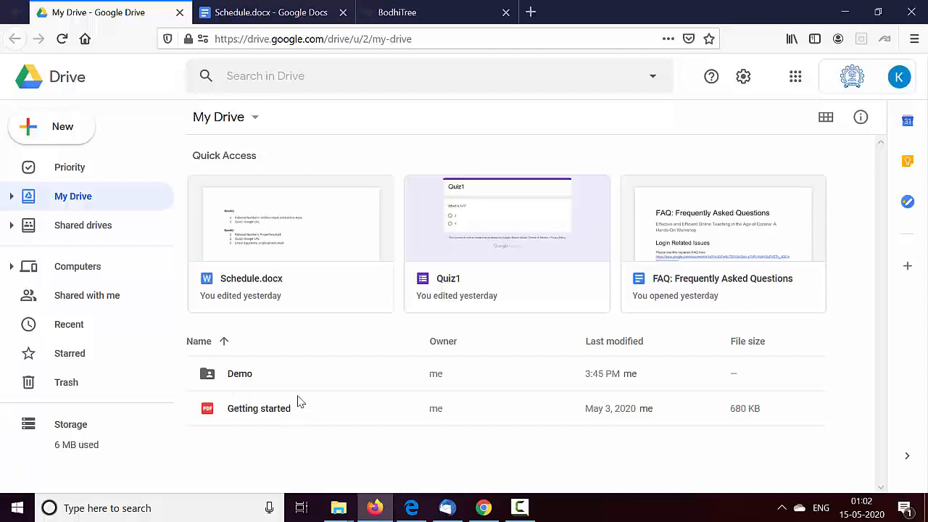
# Create a blank Google Docs document inside the Demo folder, sharing it with the folder's permissions.
pyautogui.doubleClick(248, 375)
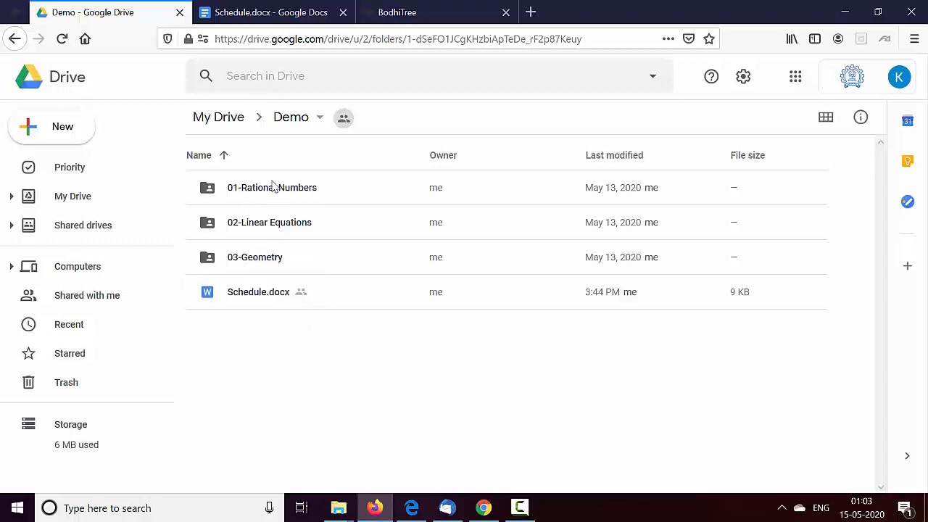
pyautogui.click(76, 138)
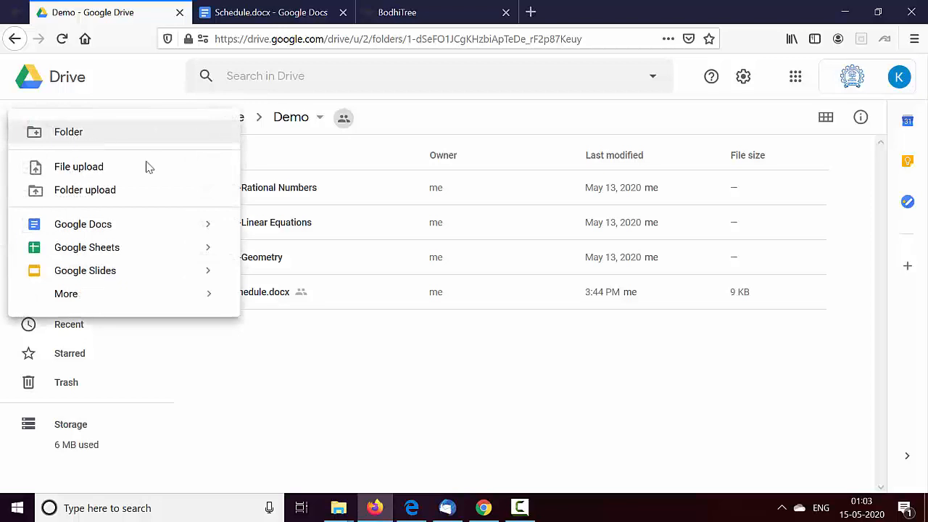
pyautogui.click(327, 385)
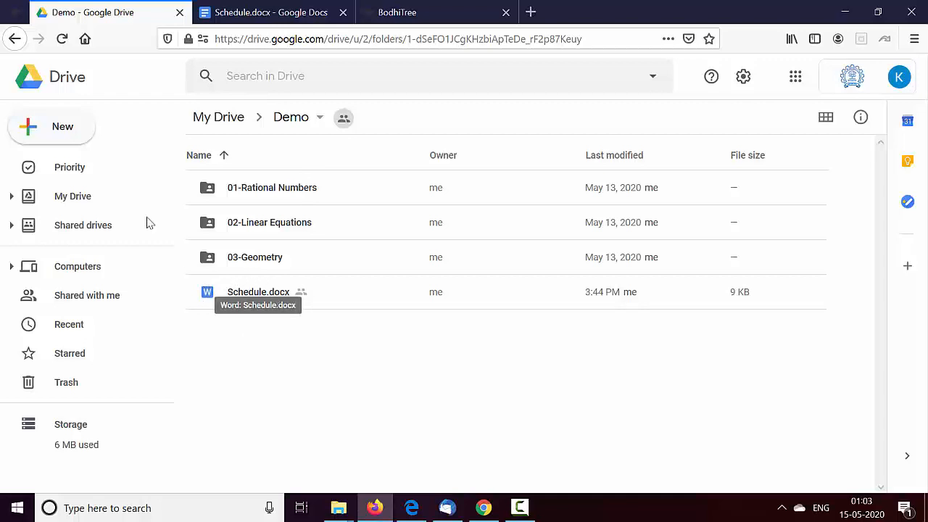
pyautogui.click(58, 134)
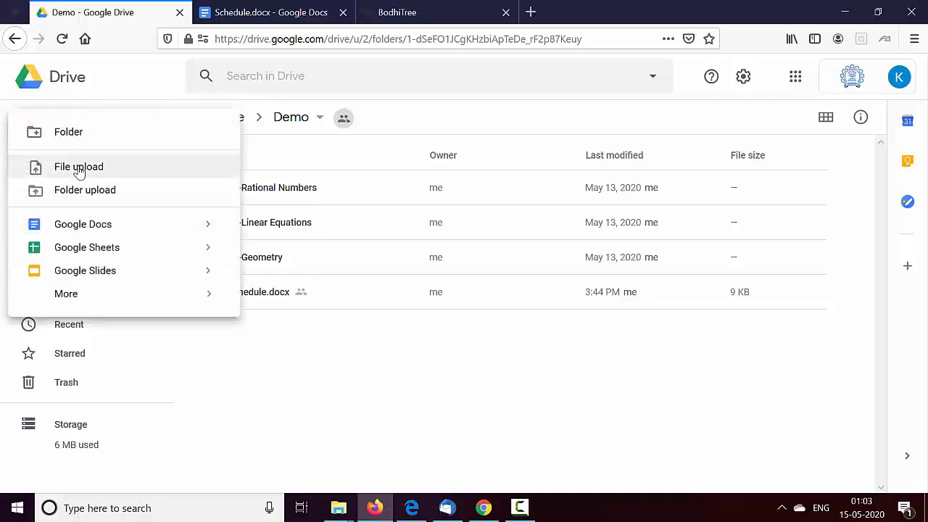
pyautogui.click(89, 225)
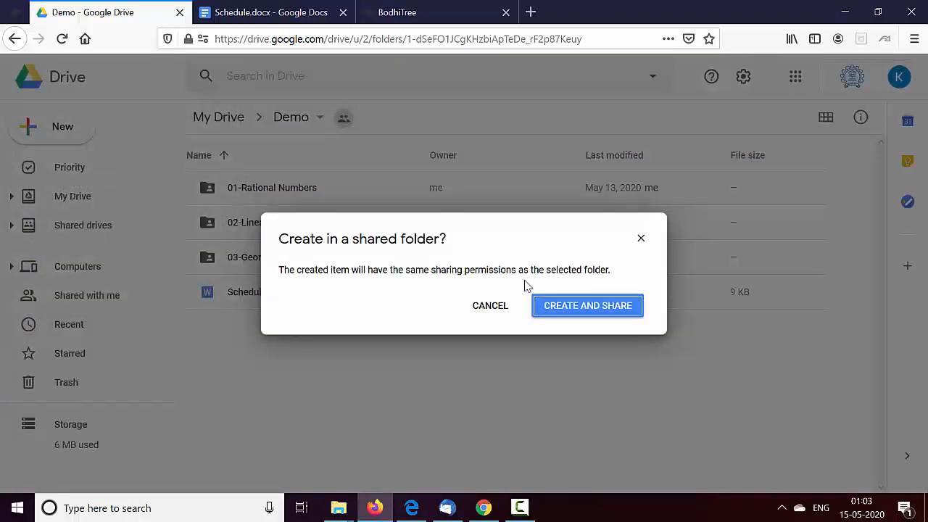
pyautogui.click(568, 308)
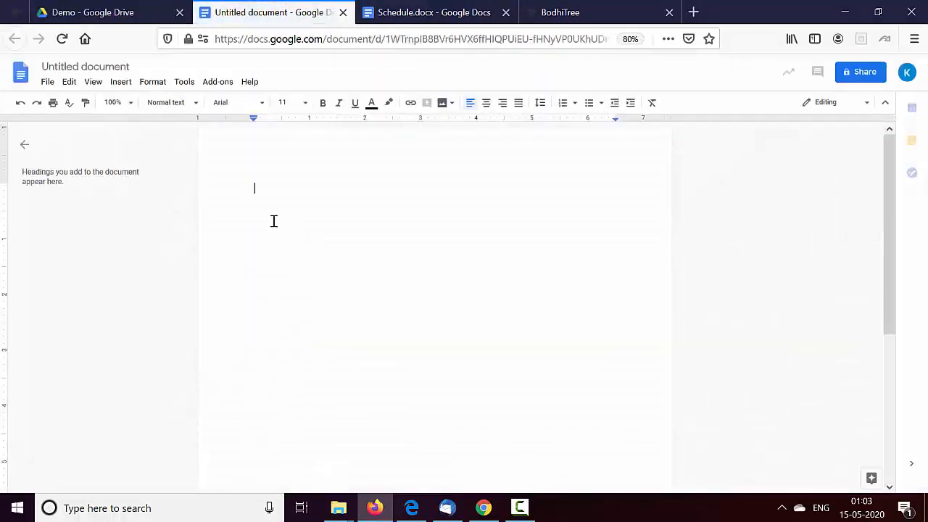
# Write "Announcements:" and below it "May 15, 2020: Uploaded xyz" in the document, close it and return to the Demo folder.
pyautogui.write('Announcements:')
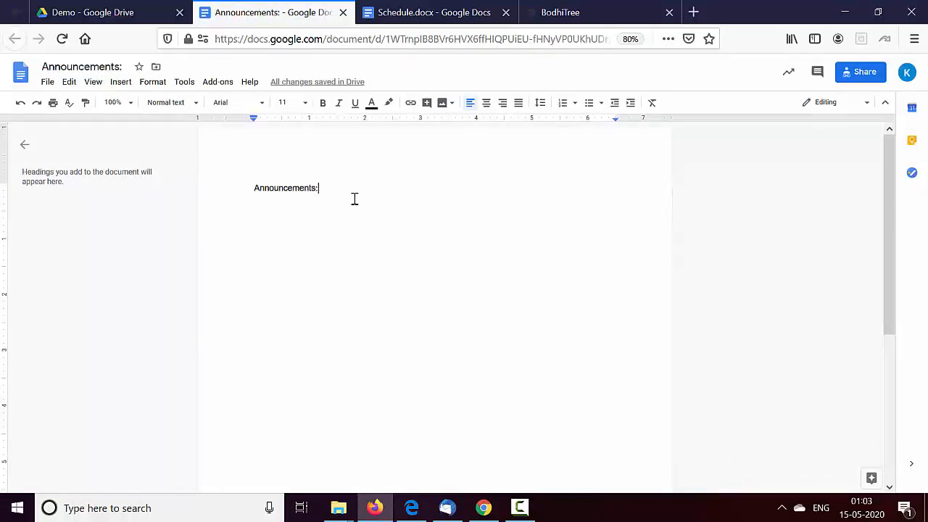
pyautogui.press('Return')
pyautogui.write('M')
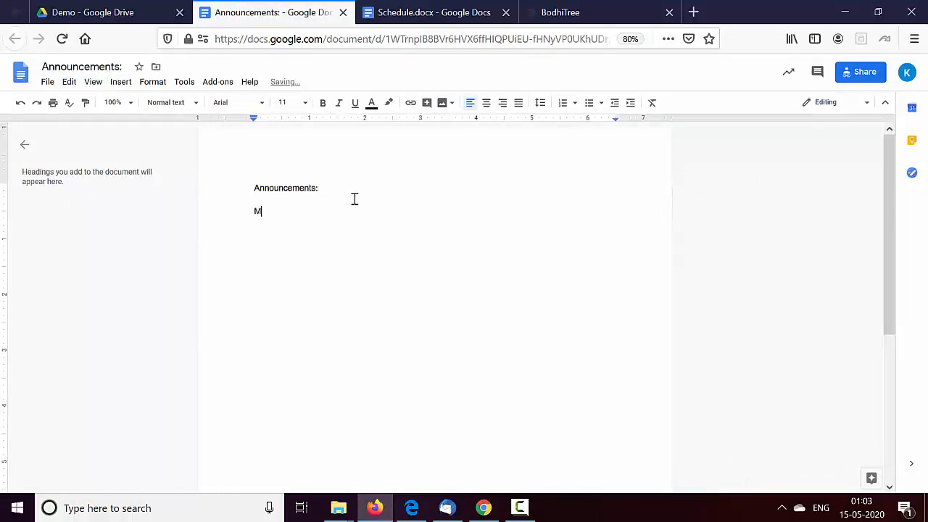
pyautogui.write('ay 15, 2020: Uploaded xyz')
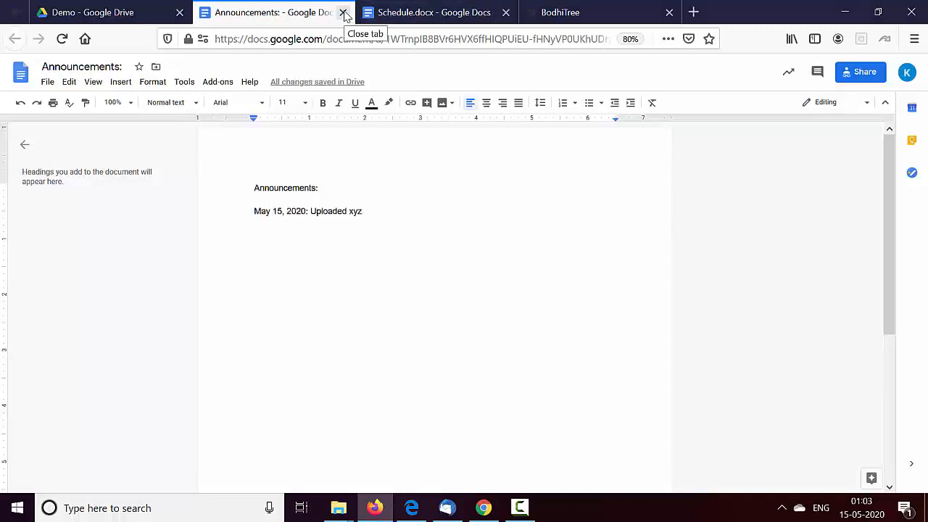
pyautogui.click(344, 13)
pyautogui.click(135, 13)
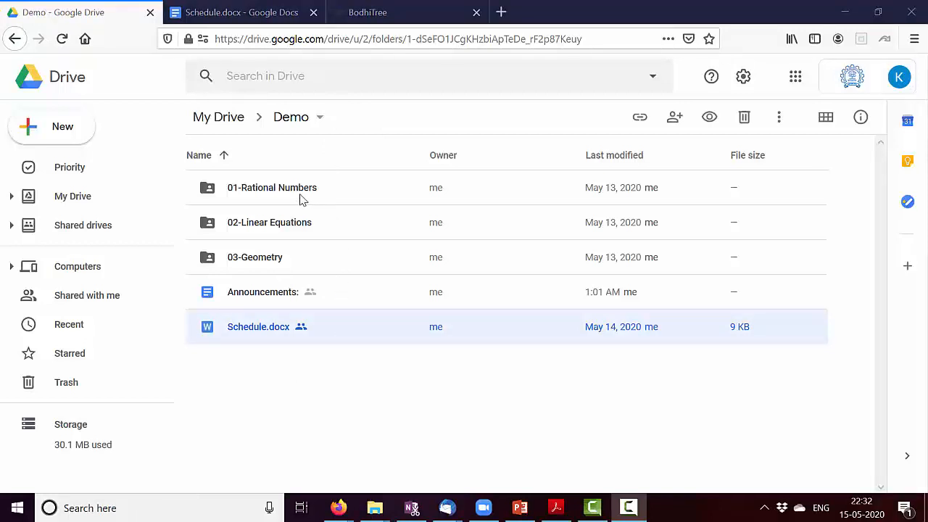
# Upload the video Video-Recording-OBS-Setup-Part1.mp4 and the document 02B-Video-Recording-OBS.pdf into the 01-Rational Numbers folder.
pyautogui.doubleClick(298, 190)
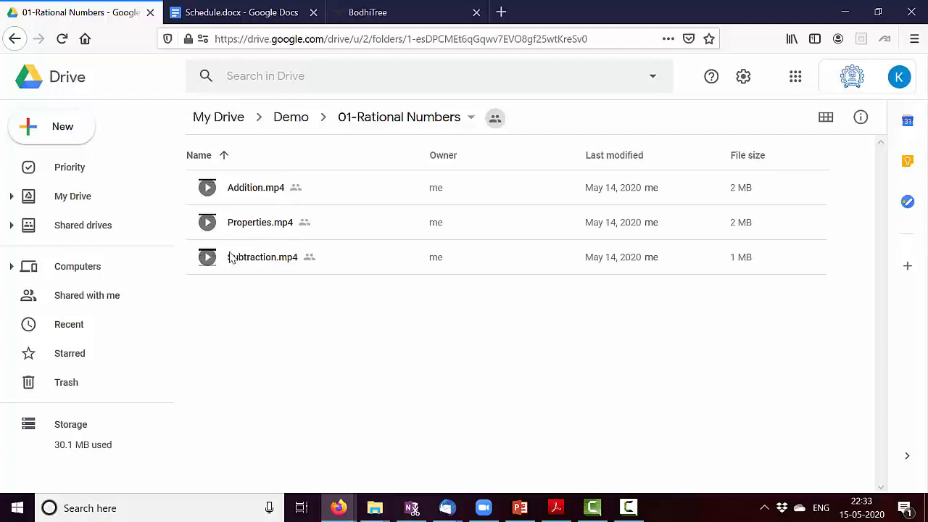
pyautogui.click(53, 129)
pyautogui.click(91, 174)
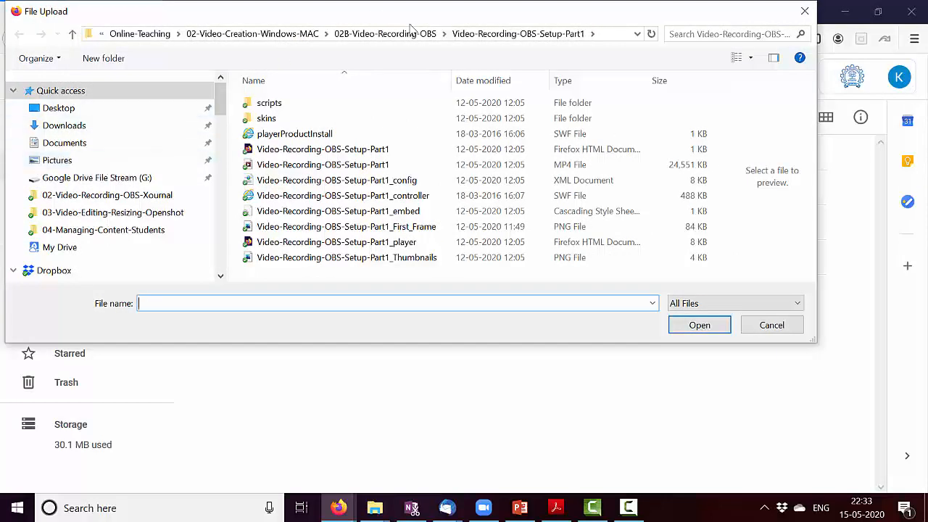
pyautogui.click(569, 168)
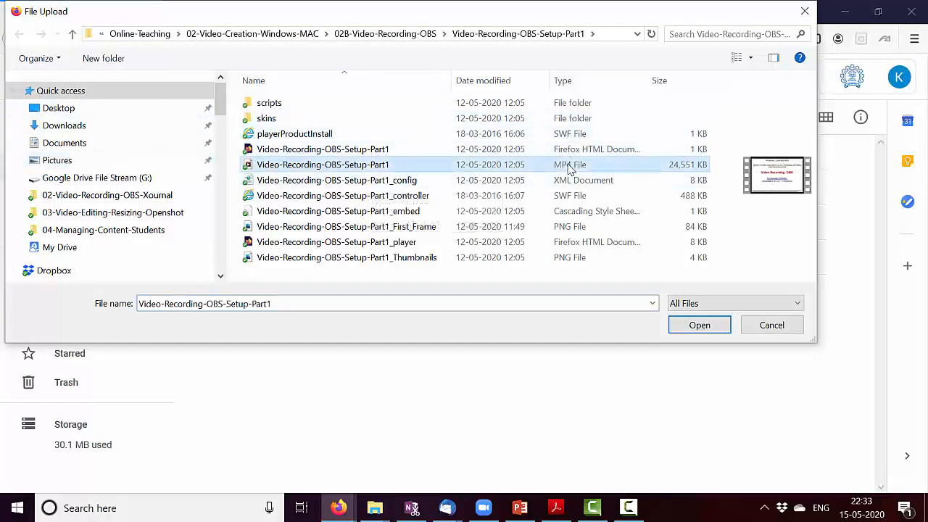
pyautogui.click(709, 326)
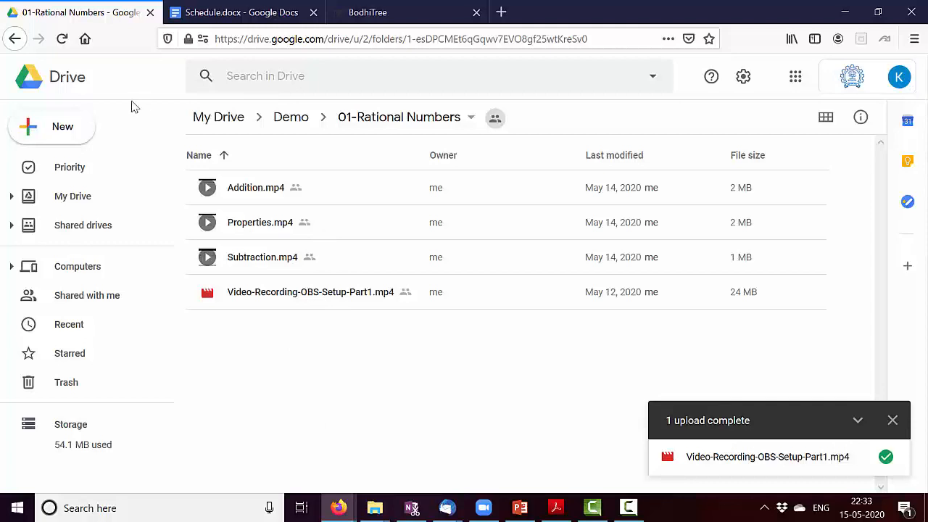
pyautogui.click(62, 127)
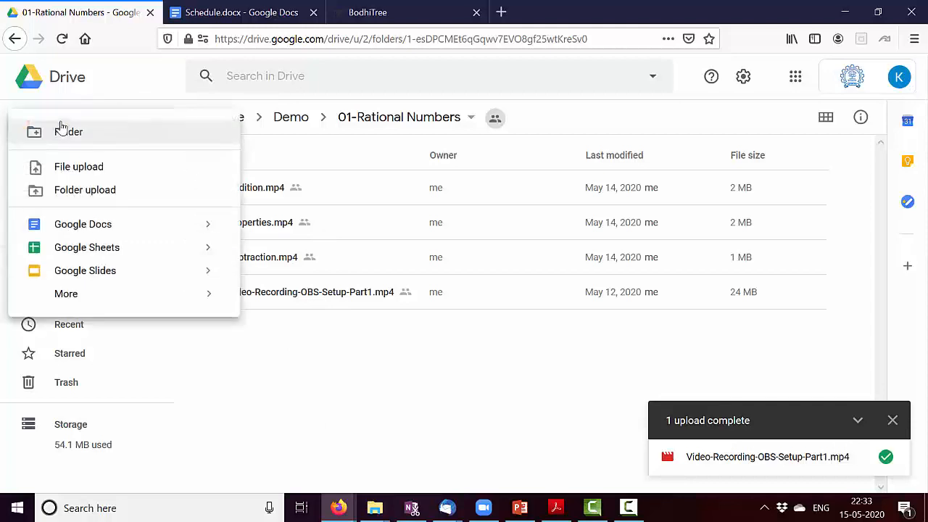
pyautogui.click(97, 169)
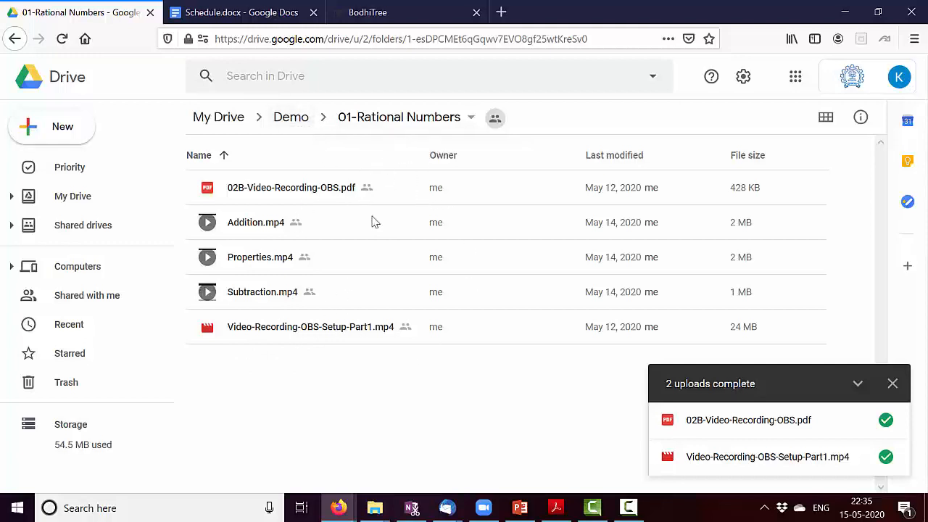
# Create a folder named "Demo Quizzes" at the top level of My Drive and dismiss the upload notification.
pyautogui.click(298, 122)
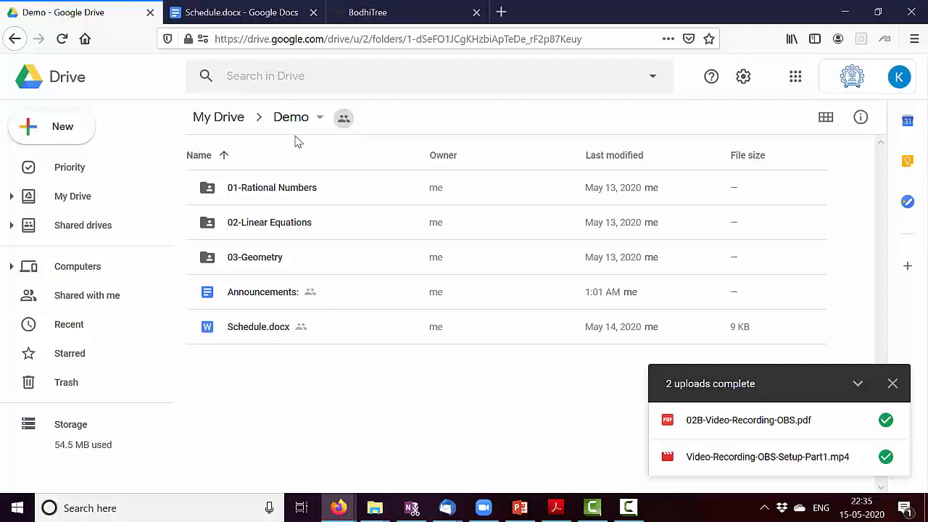
pyautogui.click(234, 127)
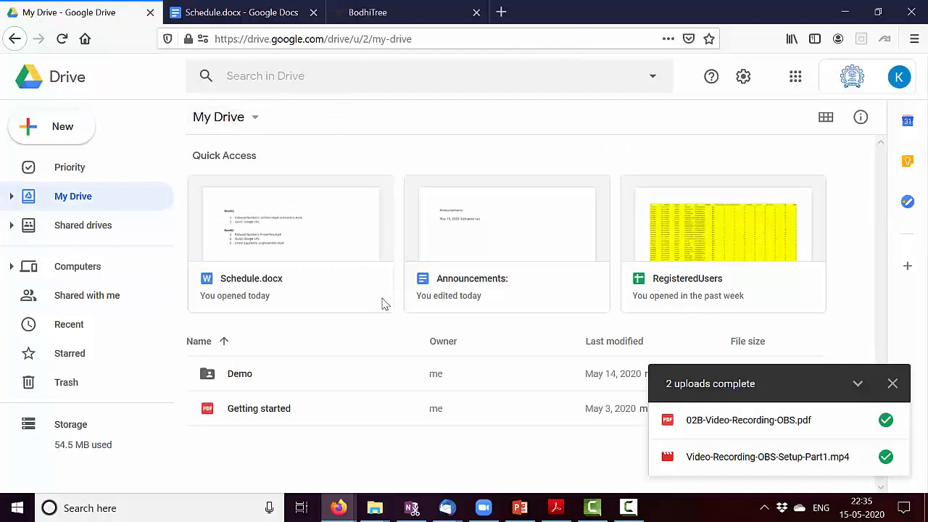
pyautogui.click(63, 126)
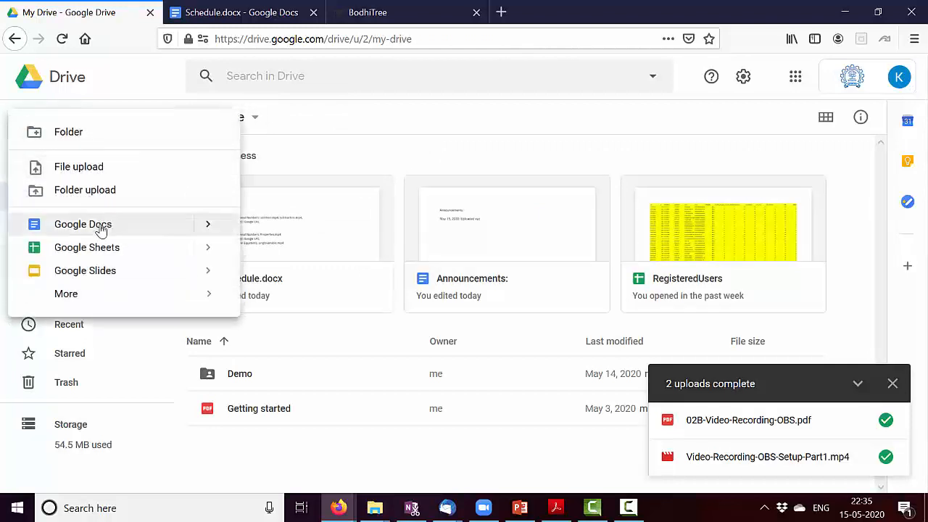
pyautogui.click(84, 145)
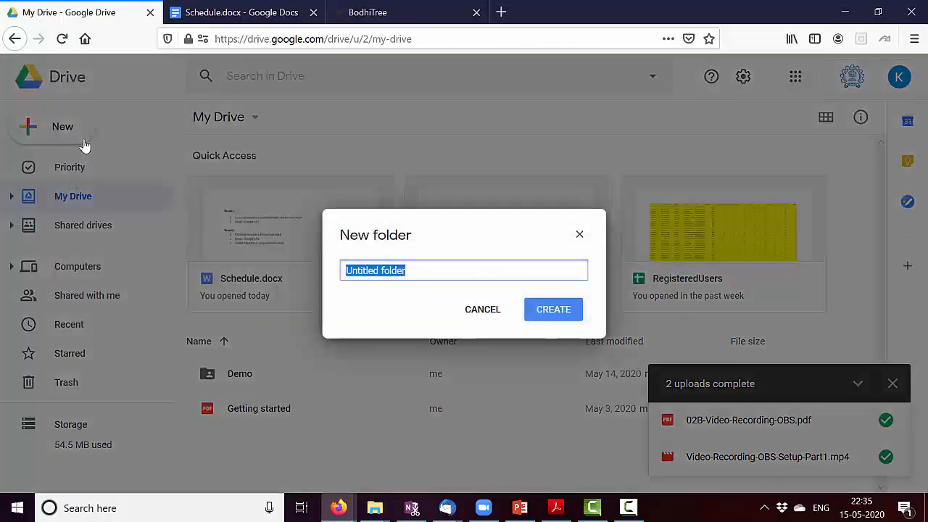
pyautogui.write('Demo Quizzes')
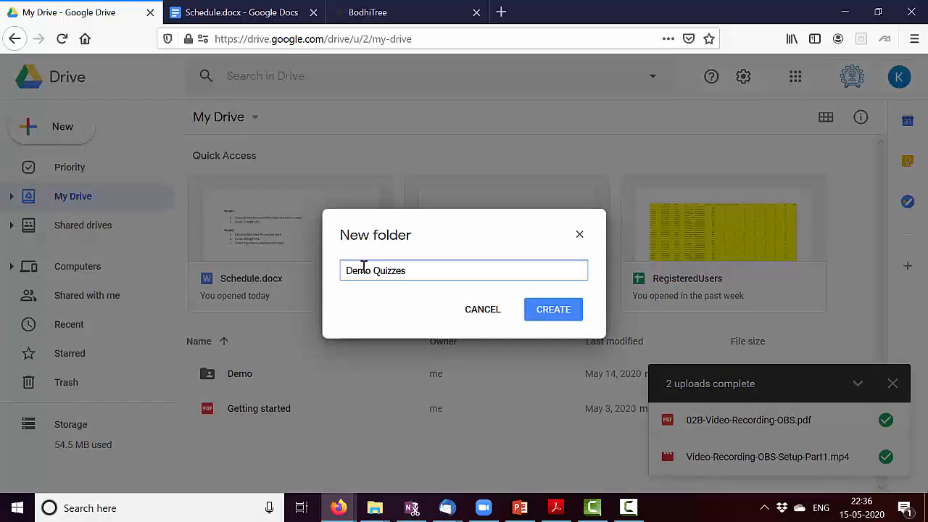
pyautogui.click(555, 310)
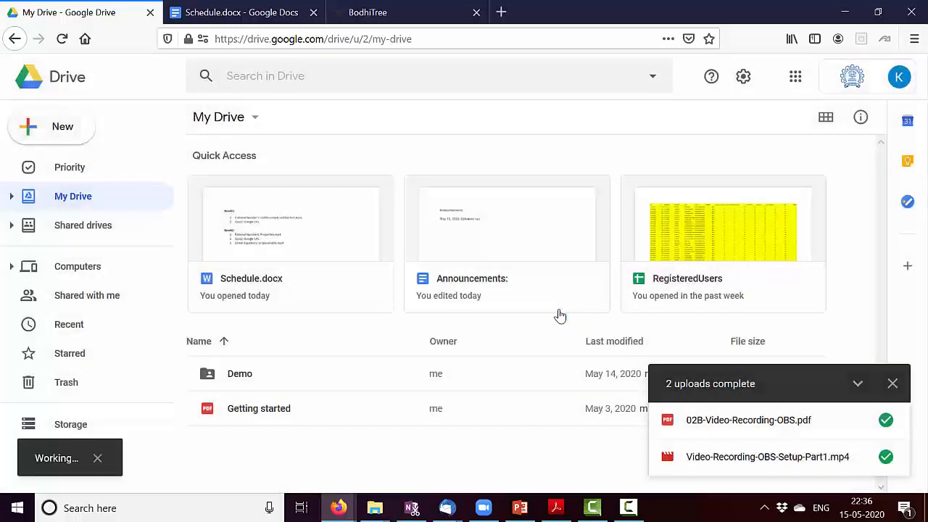
pyautogui.click(892, 386)
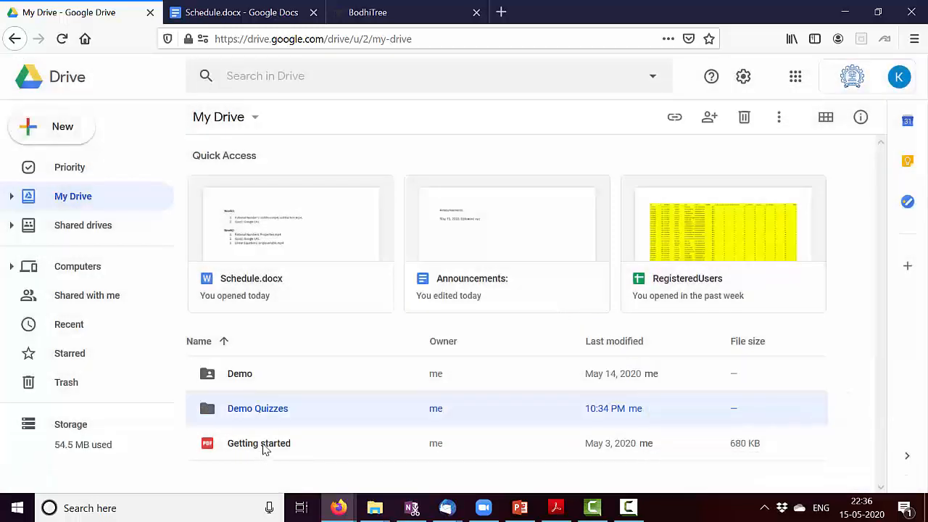
# Create a blank Google Forms form inside the Demo Quizzes folder.
pyautogui.doubleClick(263, 410)
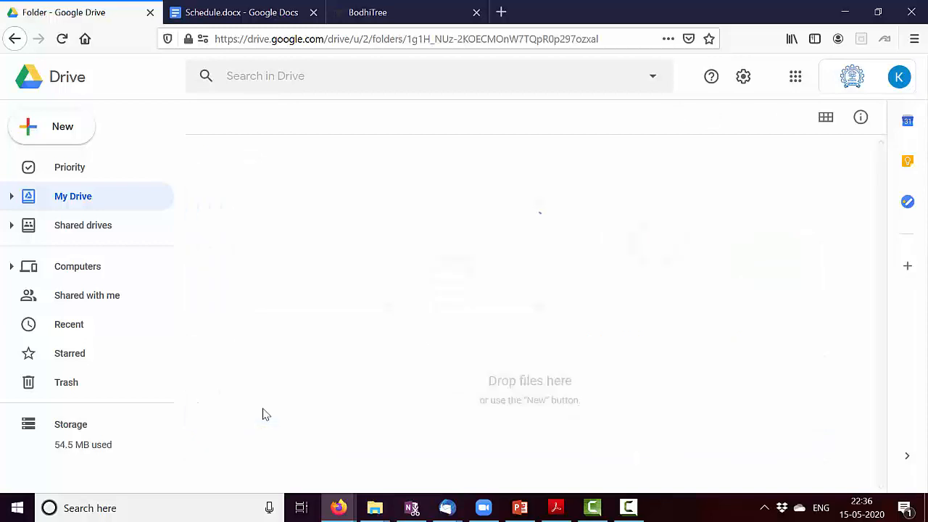
pyautogui.click(63, 124)
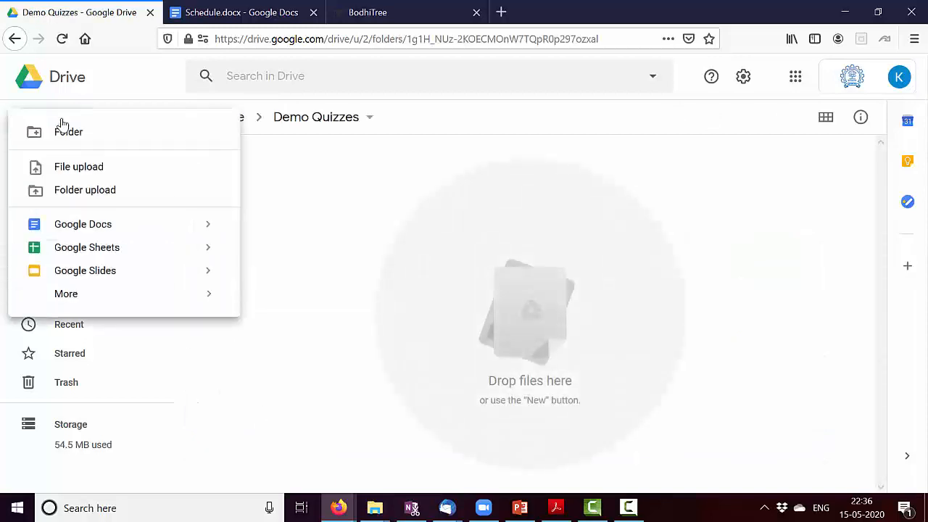
pyautogui.moveTo(73, 294)
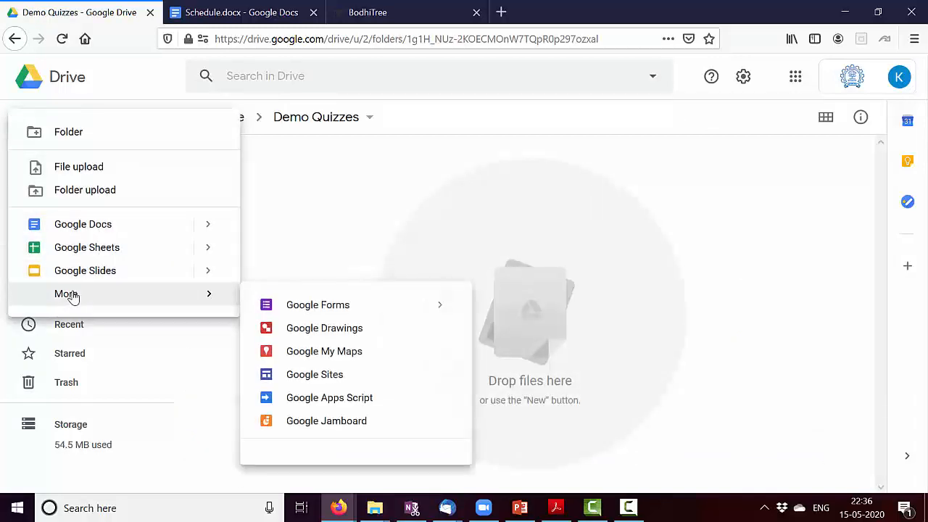
pyautogui.click(313, 308)
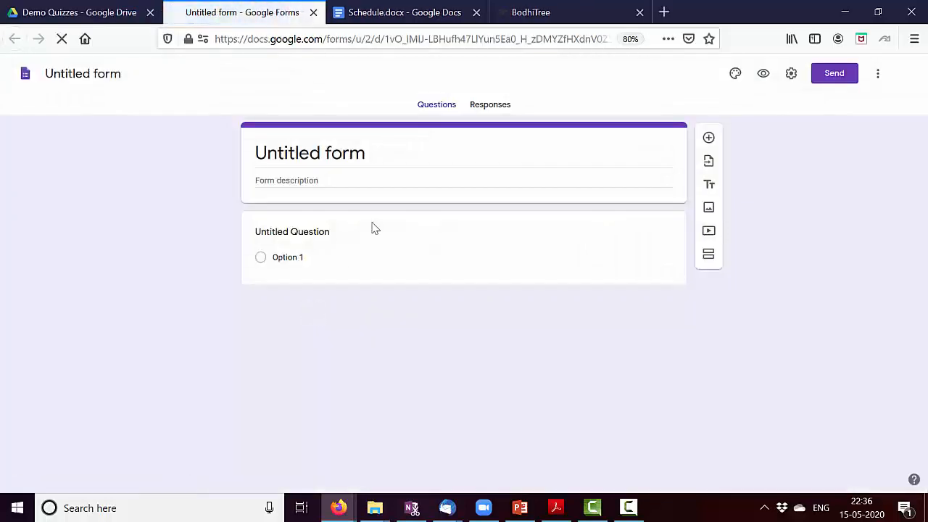
# Title the form "Quiz1 on Rational Numbers".
pyautogui.click(357, 145)
pyautogui.write('Q')
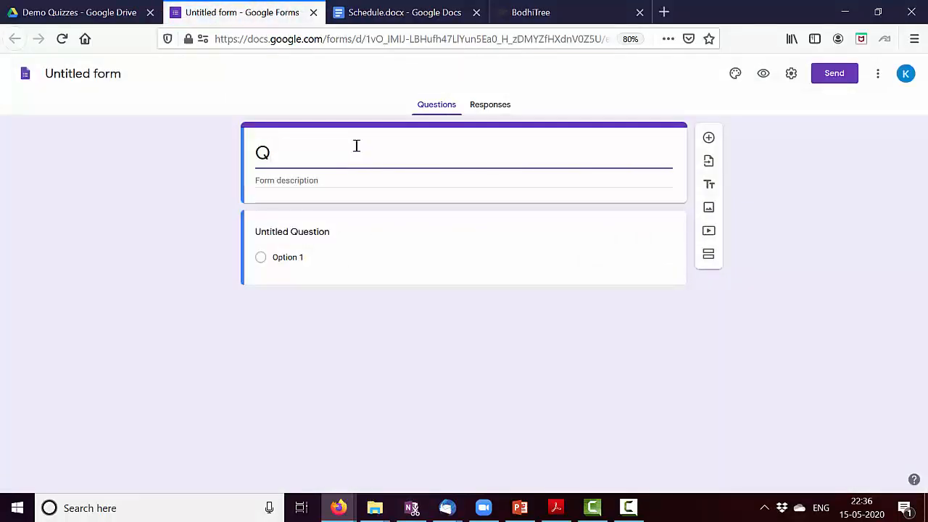
pyautogui.write('uiz1 ')
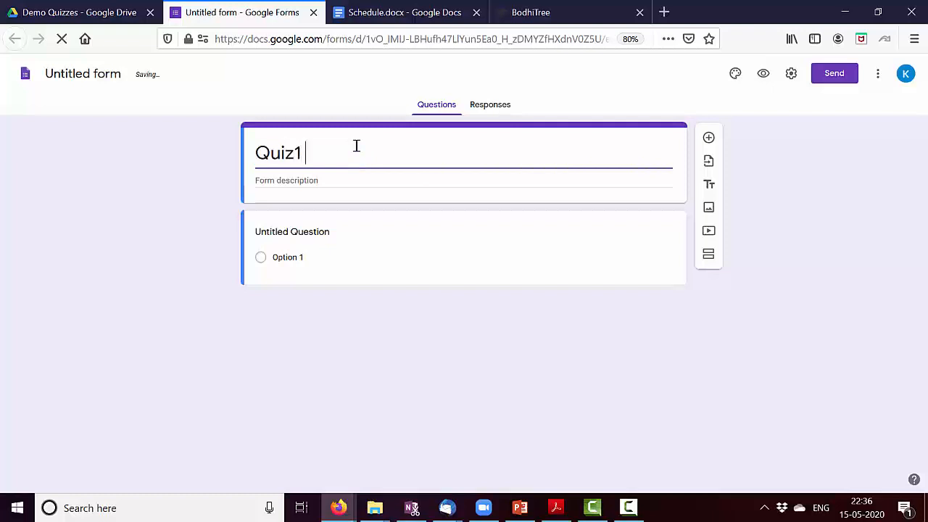
pyautogui.write('on Rationa')
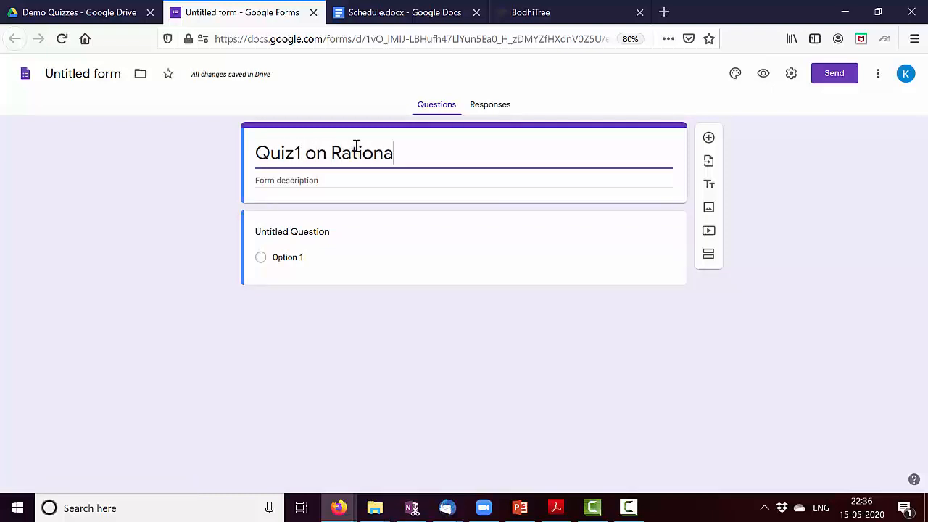
pyautogui.write('l Numbers')
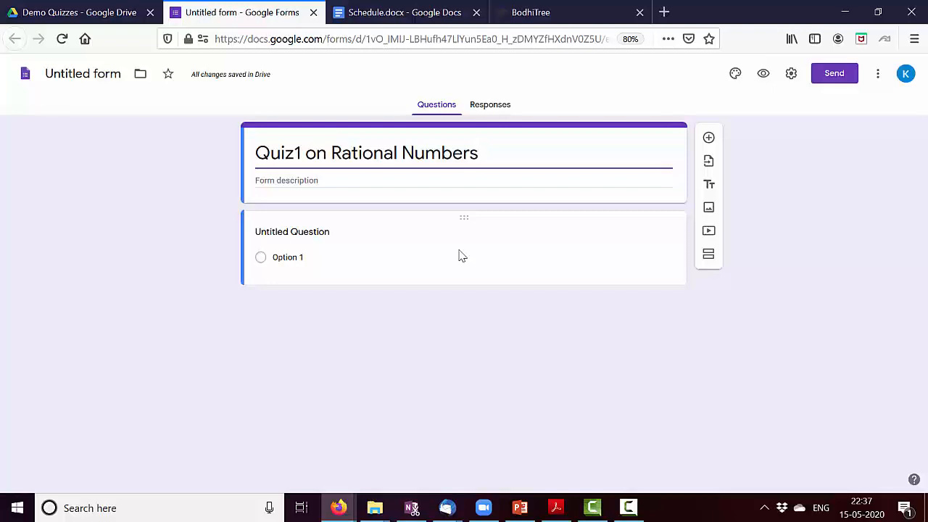
# Make the form a quiz with grades released immediately after each submission, and save the settings.
pyautogui.click(791, 78)
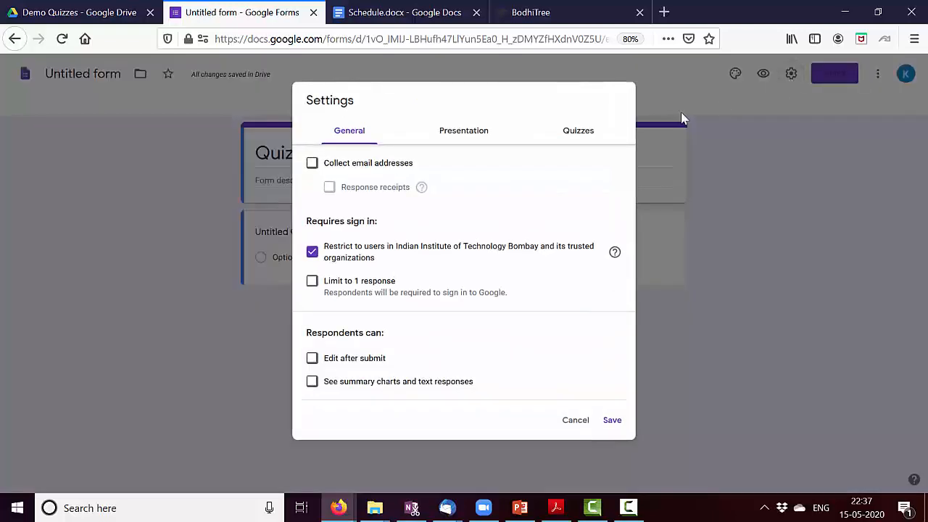
pyautogui.click(585, 138)
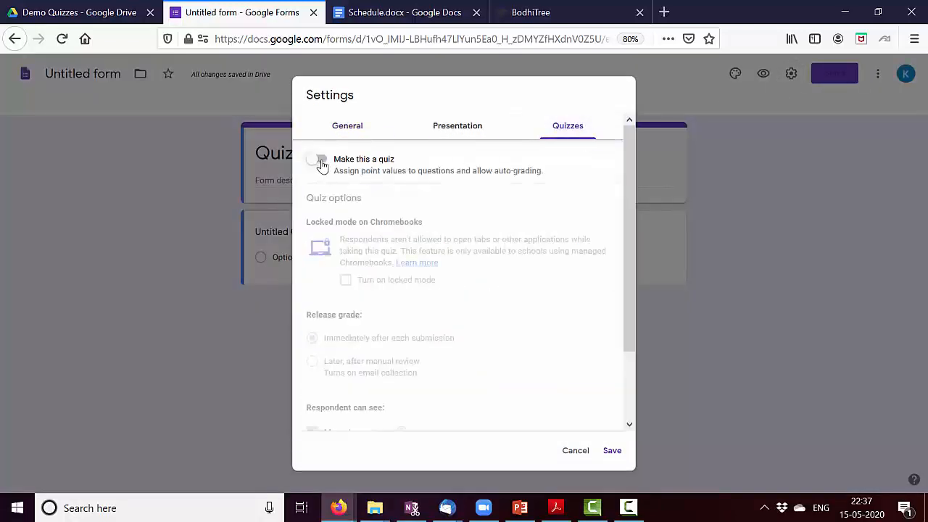
pyautogui.click(321, 160)
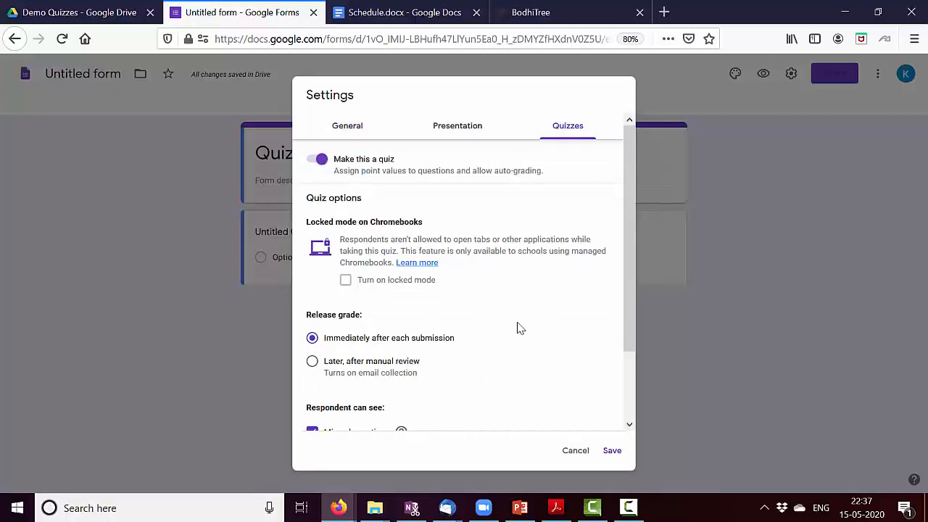
pyautogui.click(612, 451)
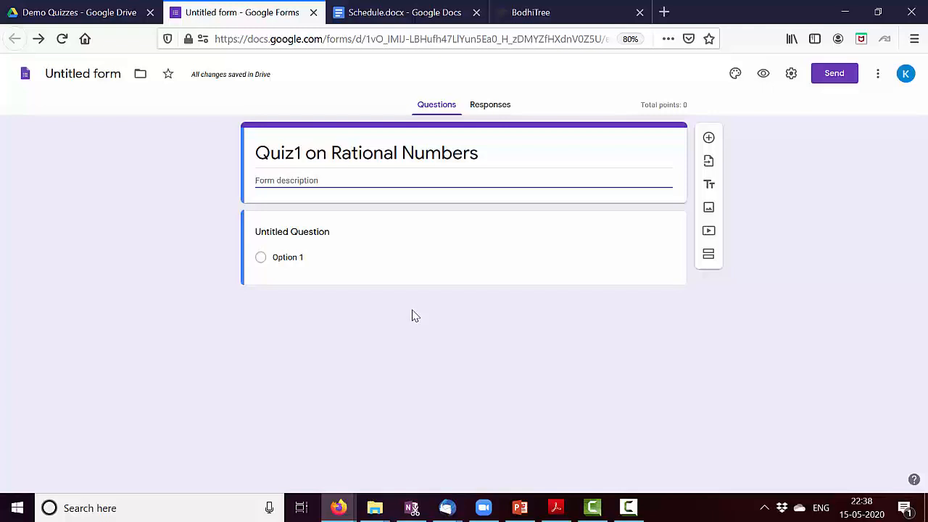
# Reopen Quiz1 on Rational Numbers from the Demo Quizzes folder and generate a shortened link for sending it.
pyautogui.hotkey('ctrl', 'w')
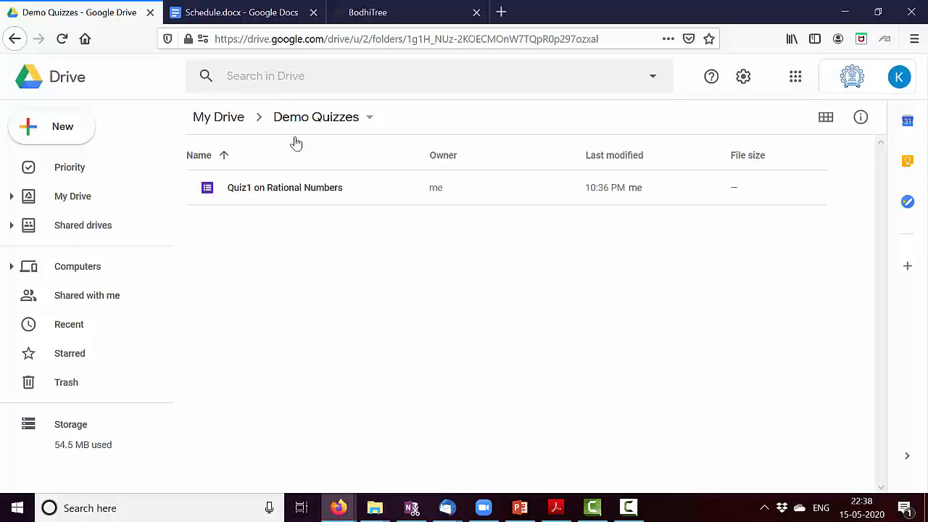
pyautogui.doubleClick(291, 190)
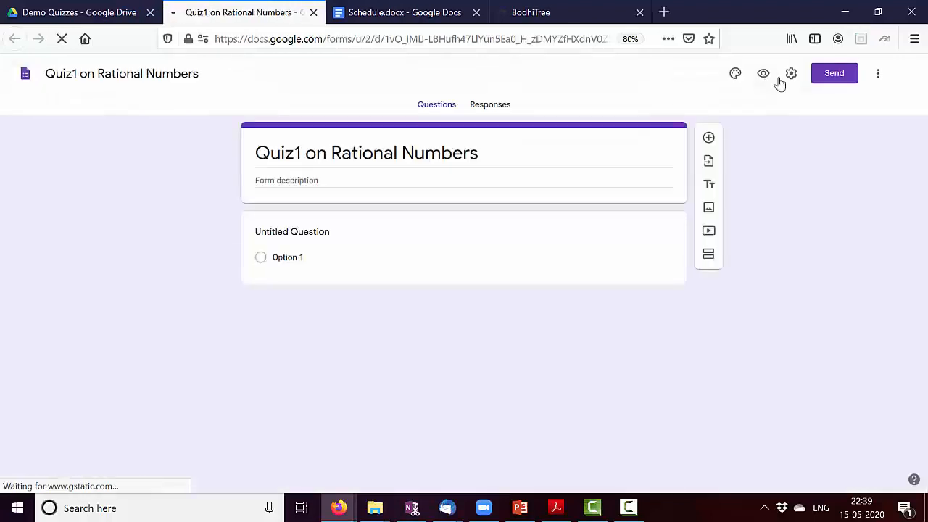
pyautogui.click(834, 76)
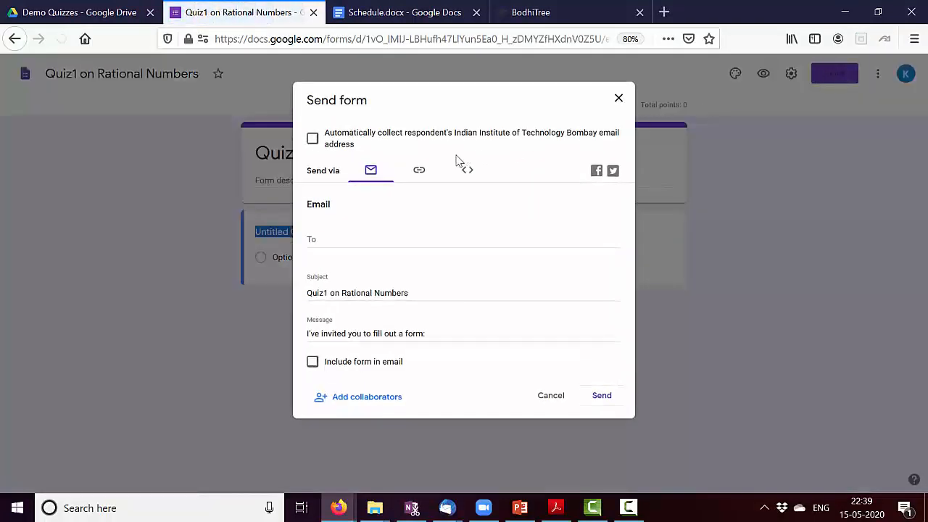
pyautogui.click(429, 174)
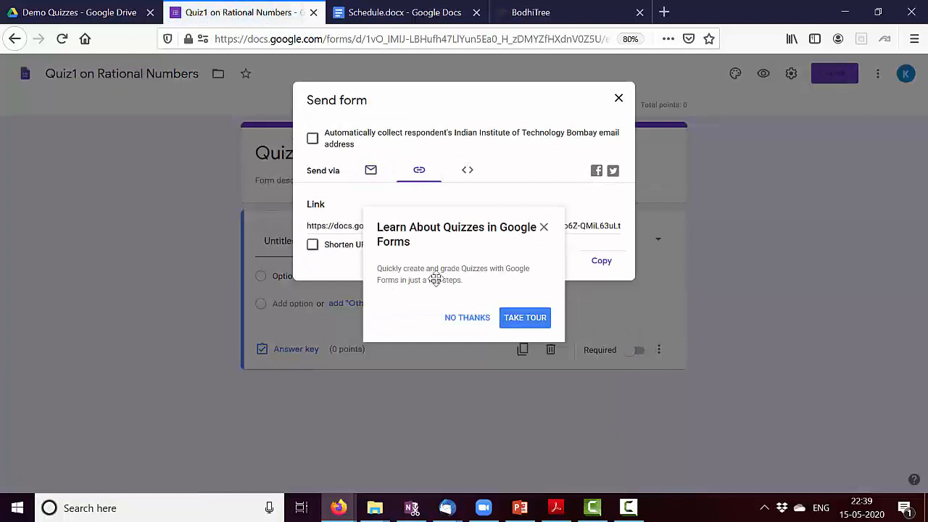
pyautogui.click(466, 326)
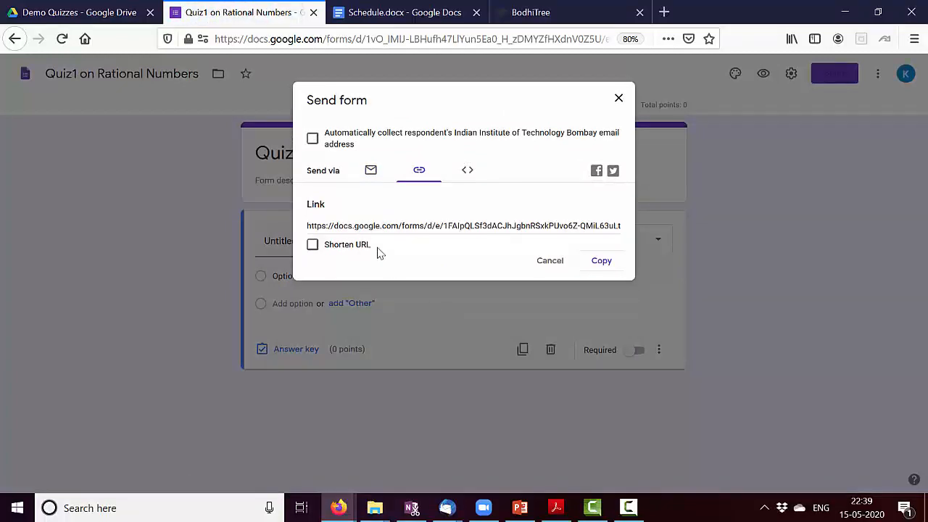
pyautogui.click(365, 227)
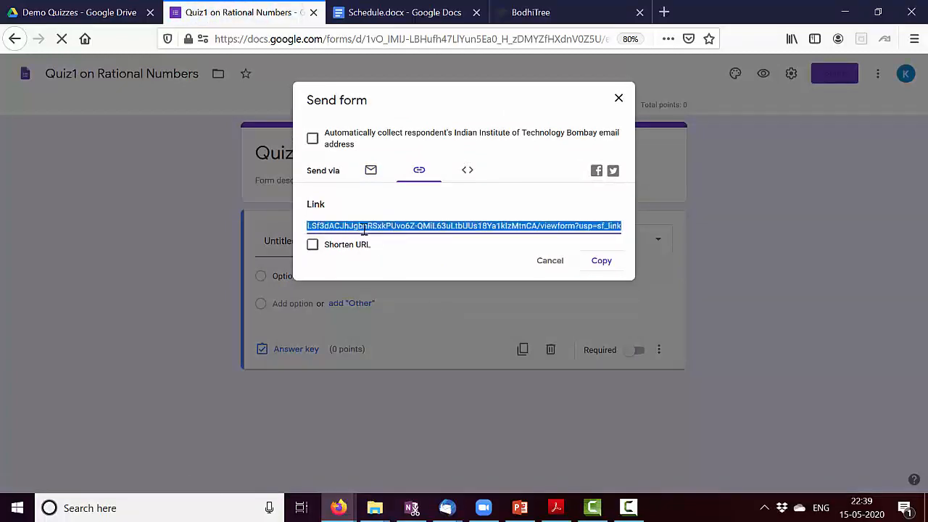
pyautogui.click(313, 245)
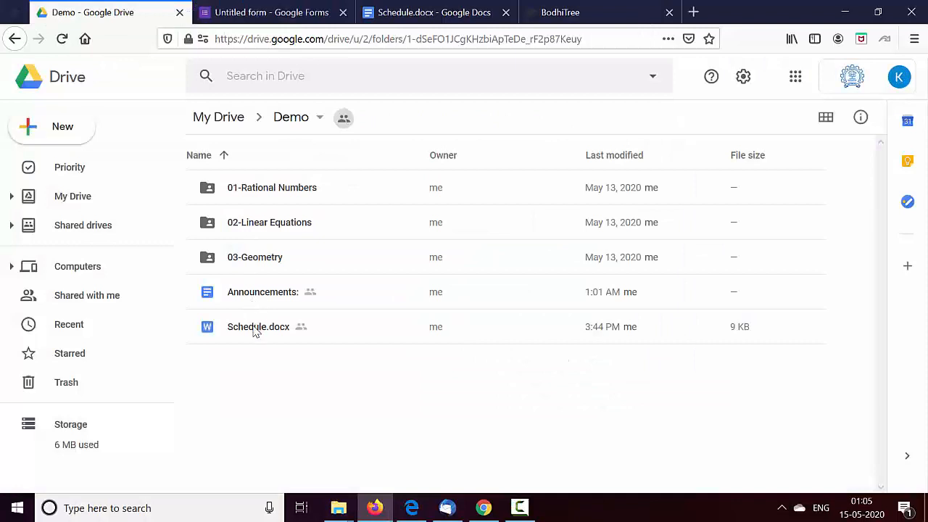
# Preview Schedule.docx in the Demo folder to review the weekly lecture and quiz entries, and close the preview.
pyautogui.click(254, 327)
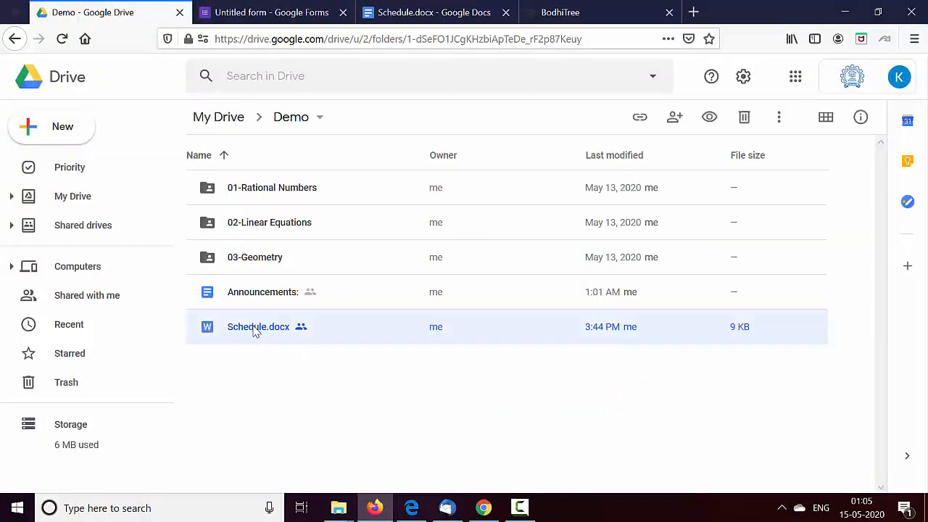
pyautogui.doubleClick(254, 329)
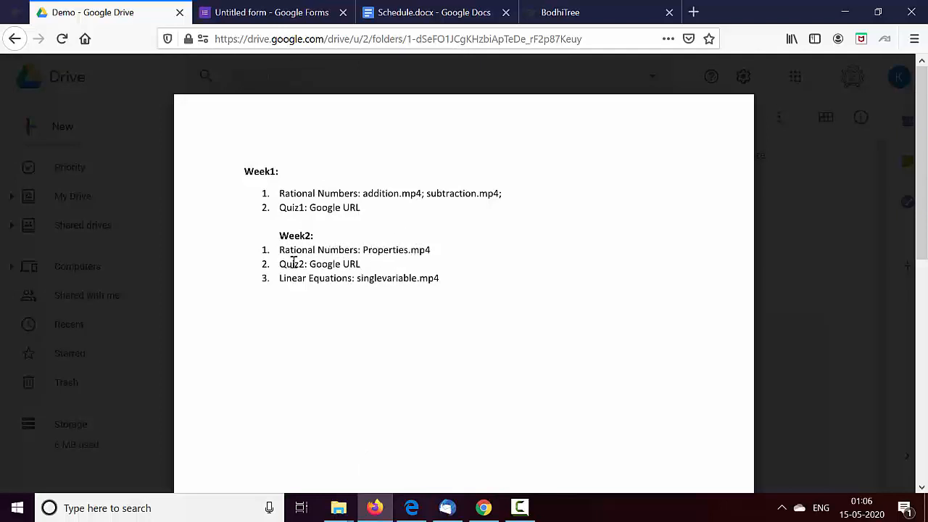
pyautogui.click(25, 75)
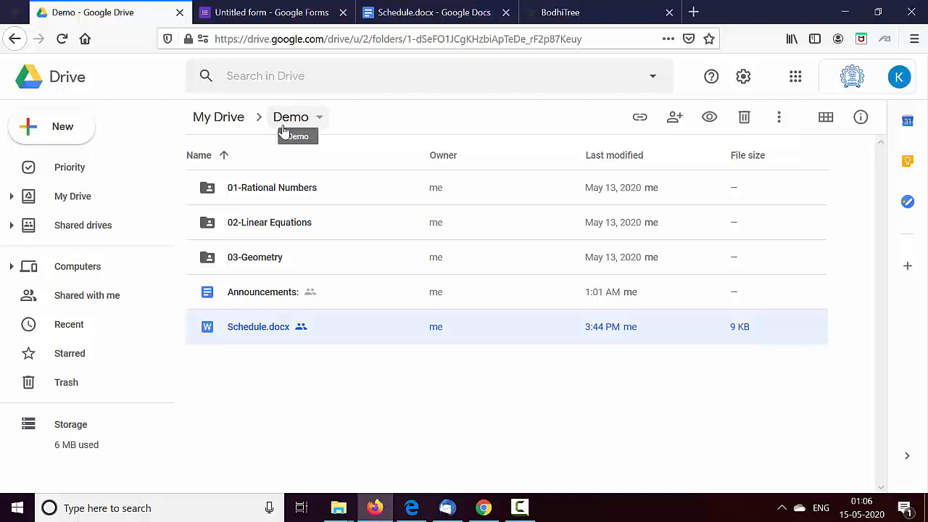
# Set link sharing for the Demo folder in My Drive to anyone with the link, can view only, and copy its link.
pyautogui.hotkey('alt', 'Left')
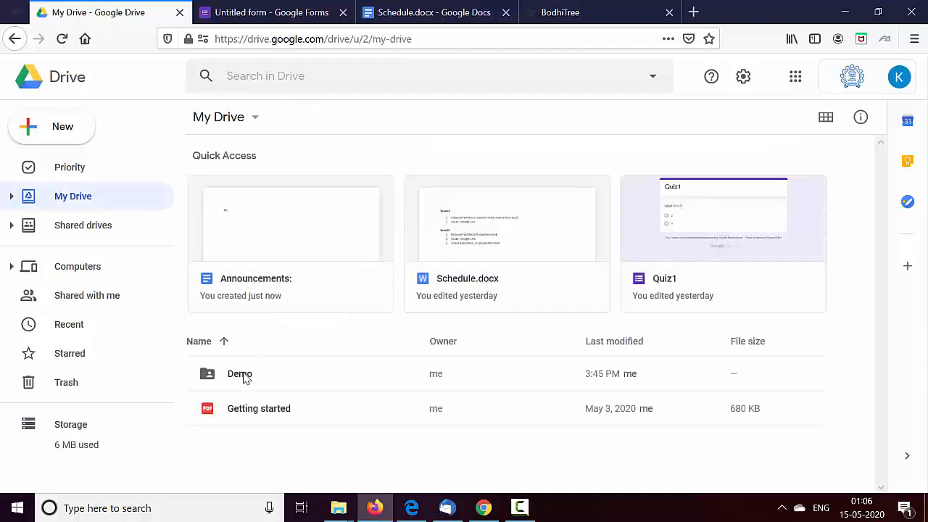
pyautogui.rightClick(244, 377)
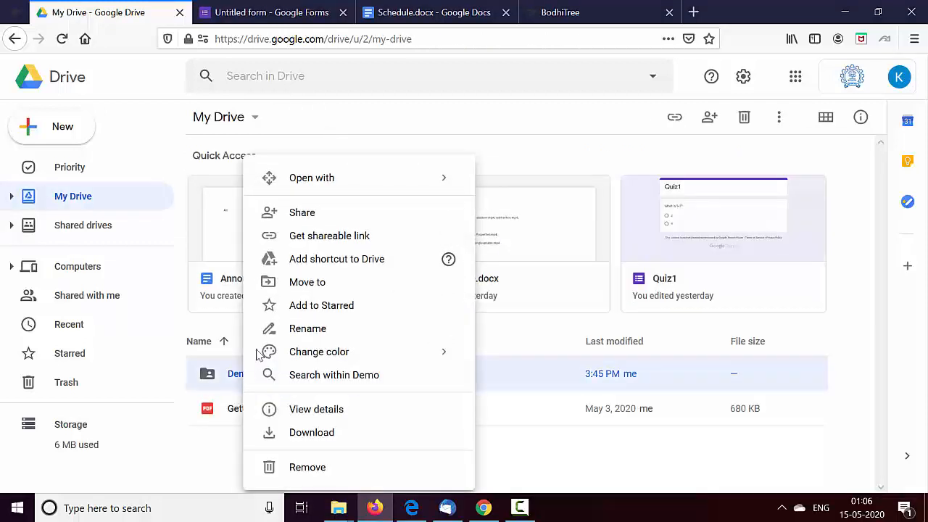
pyautogui.click(320, 219)
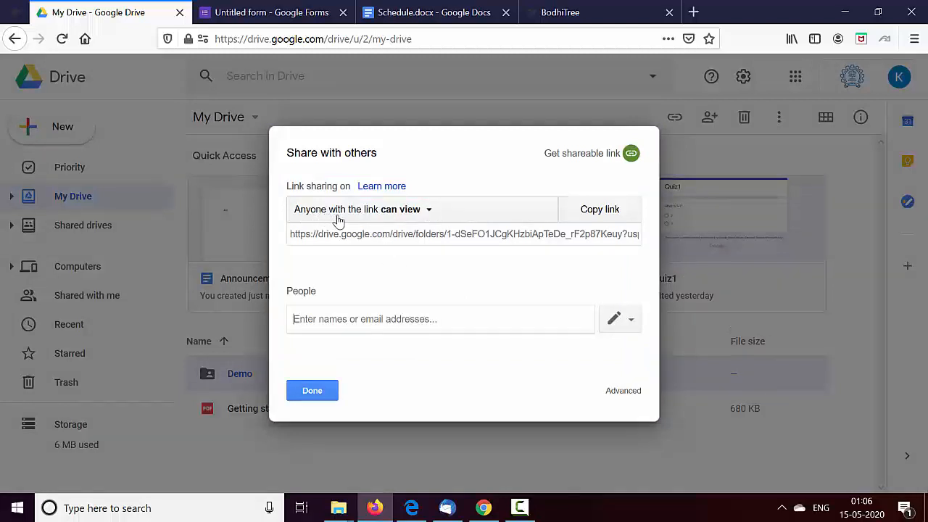
pyautogui.click(427, 214)
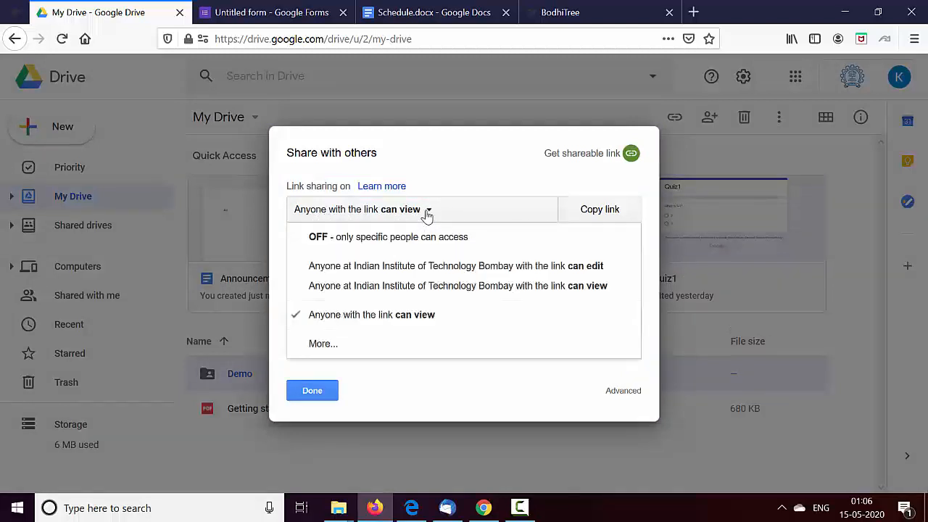
pyautogui.click(325, 345)
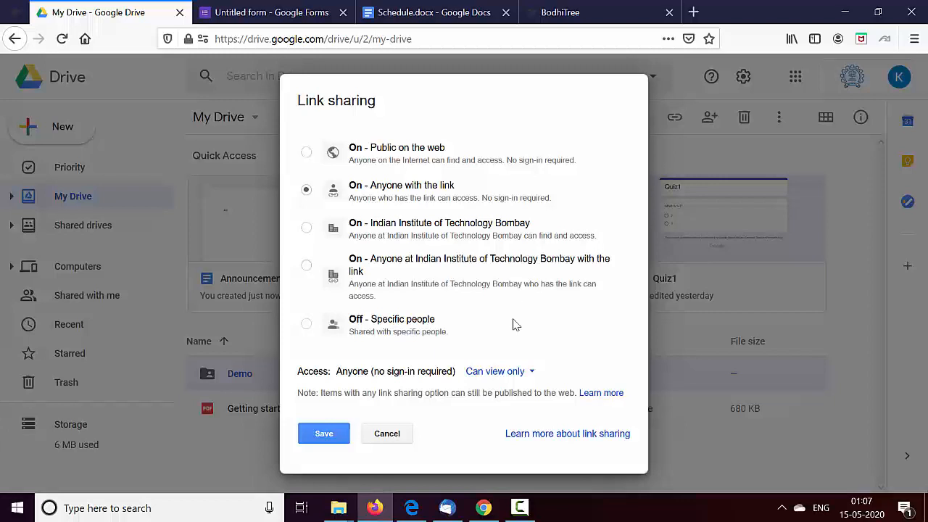
pyautogui.click(491, 374)
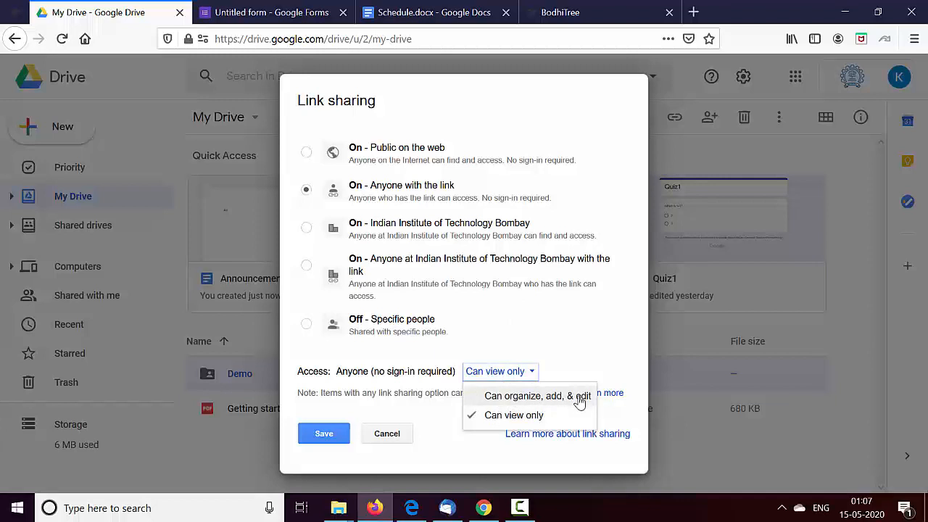
pyautogui.click(537, 416)
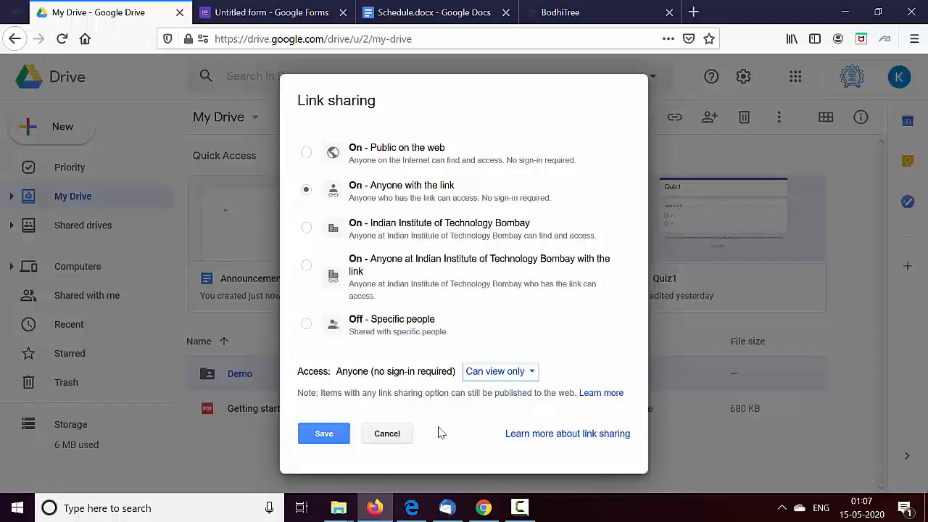
pyautogui.click(335, 438)
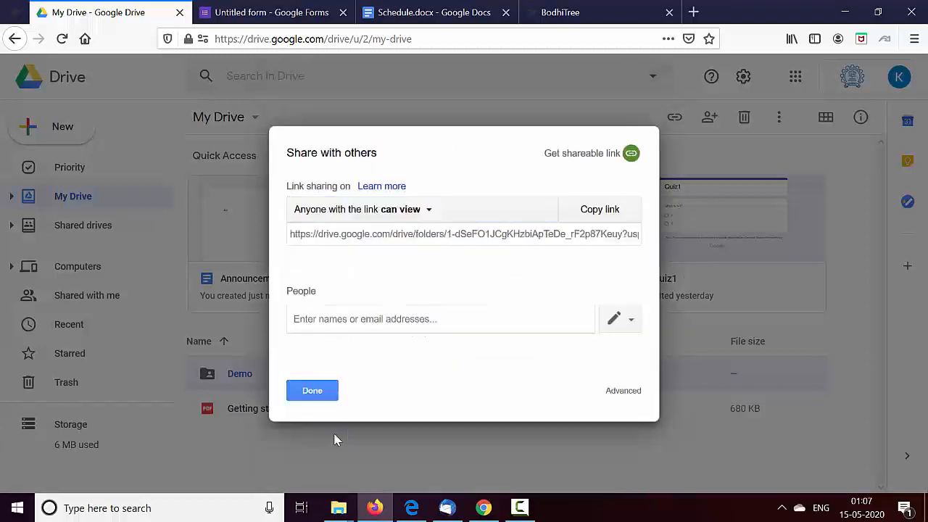
pyautogui.click(597, 211)
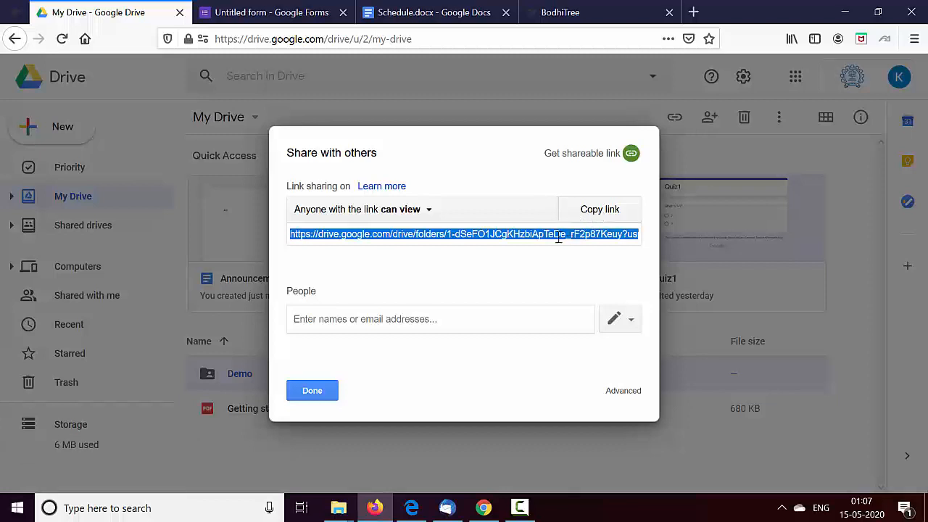
pyautogui.click(322, 391)
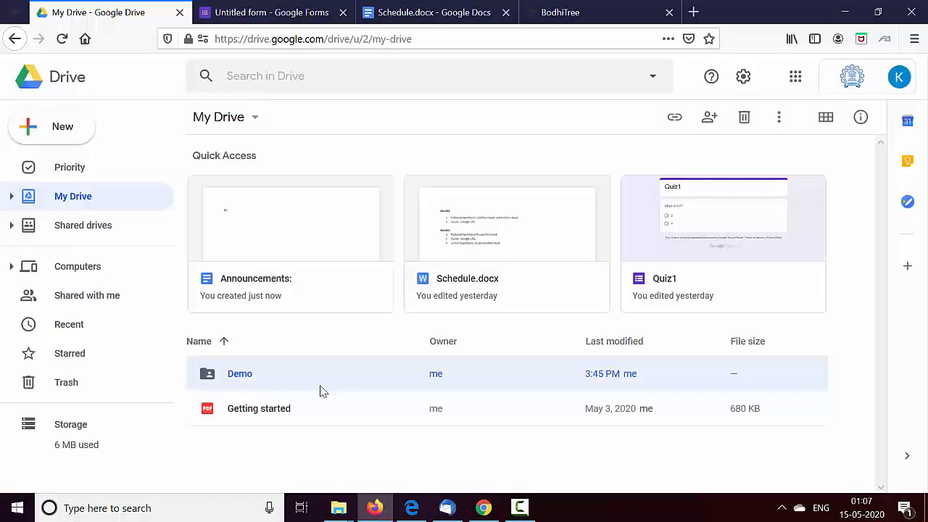